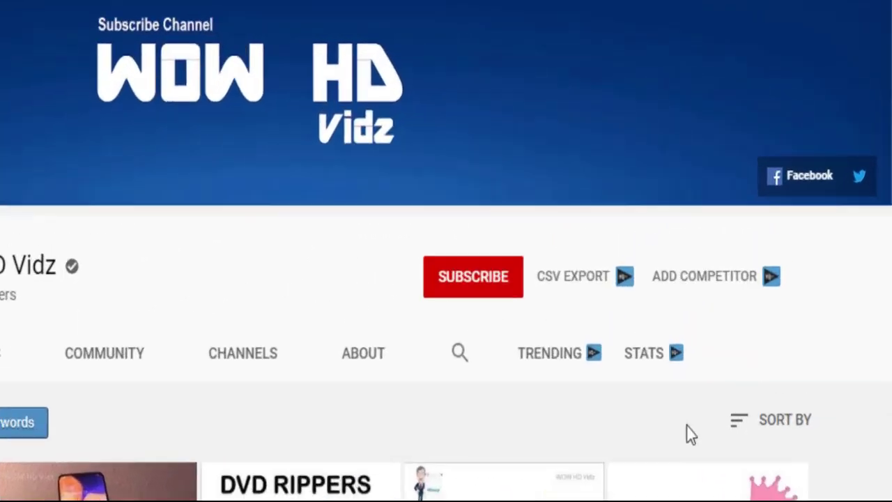
# Step: Subscribe to the WOW HD Vidz channel and set its notifications bell to All
pyautogui.click(473, 315)
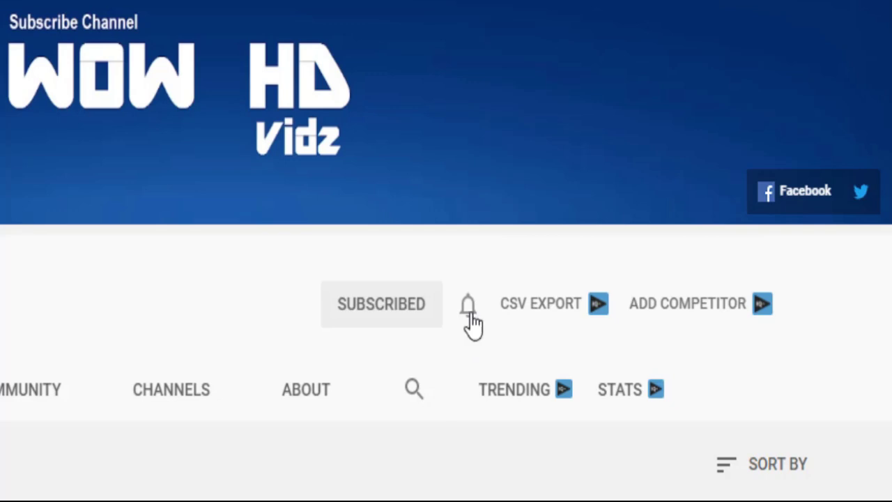
pyautogui.click(472, 322)
pyautogui.click(559, 374)
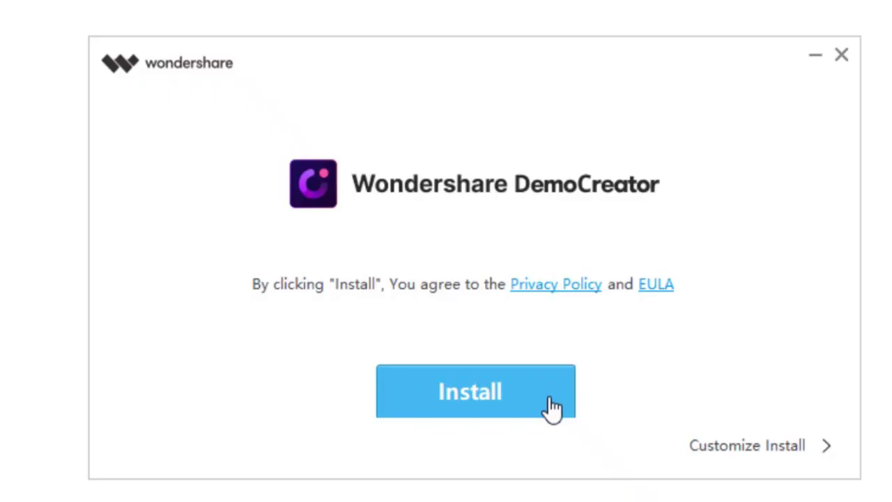
# Step: Install DemoCreator, mark Online training courses and Video demonstration in the survey, and start it
pyautogui.click(553, 408)
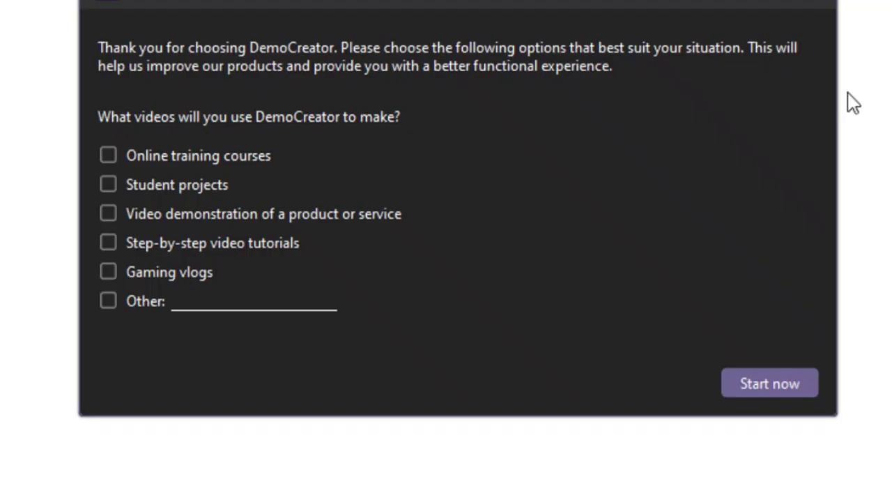
pyautogui.click(216, 156)
pyautogui.click(167, 217)
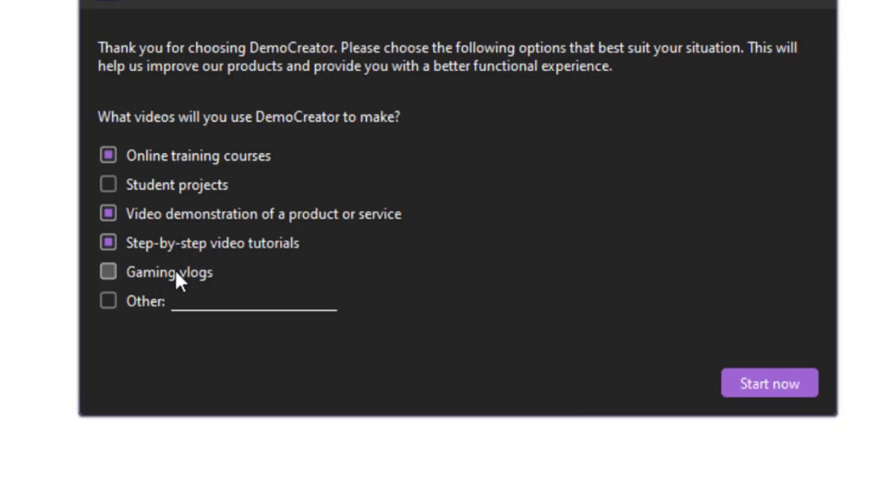
pyautogui.click(751, 383)
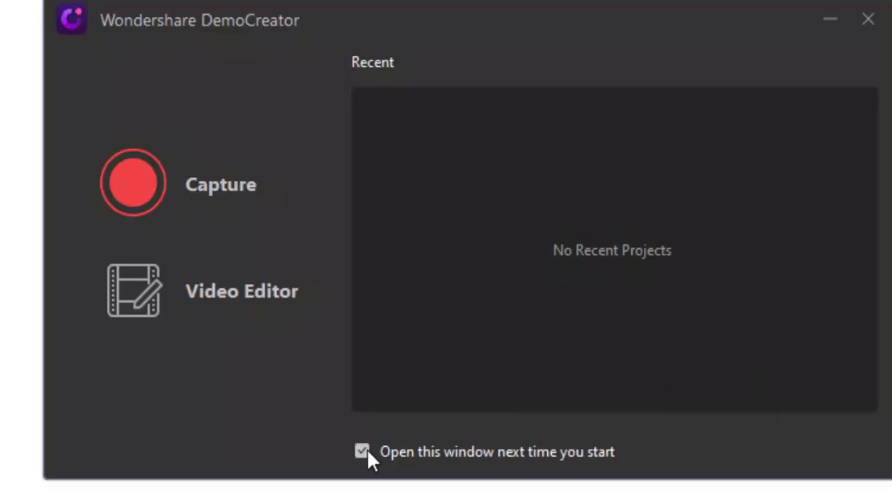
# Step: Launch the Video Editor from the DemoCreator start window
pyautogui.click(222, 291)
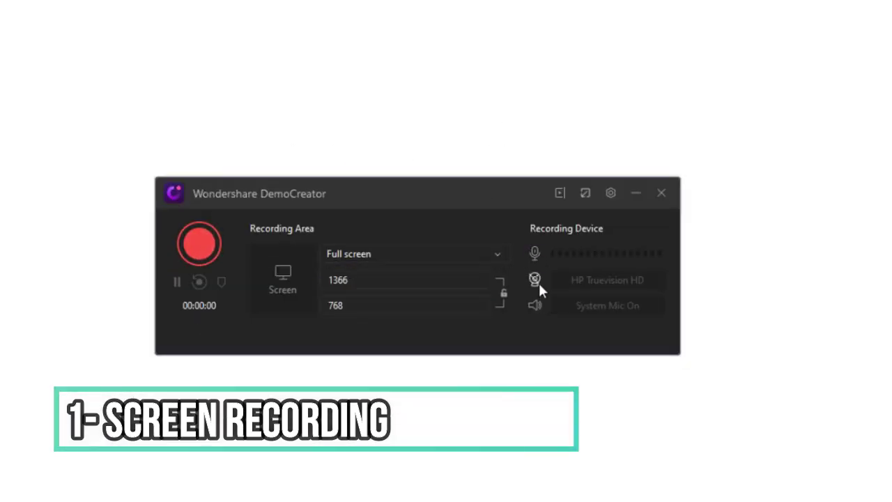
# Step: Set the camera to HP Truevision HD at 640*480 and review the advanced encoding and shortcut settings
pyautogui.click(612, 195)
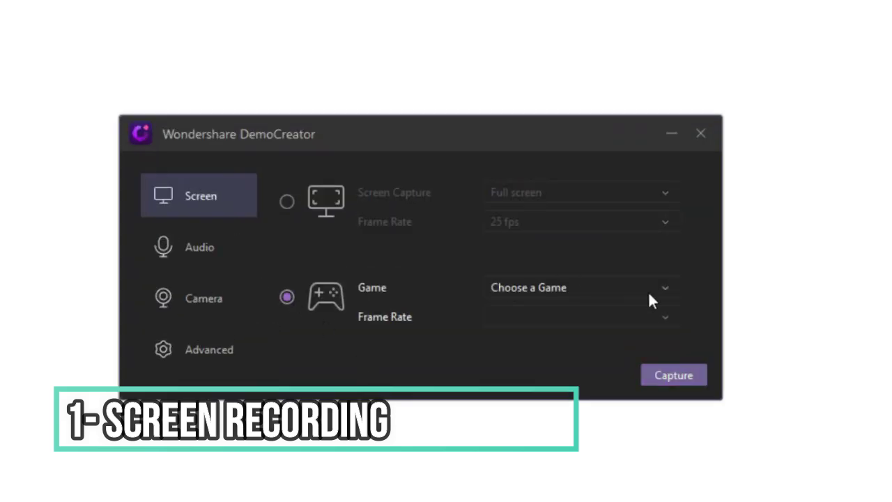
pyautogui.click(203, 298)
pyautogui.click(669, 193)
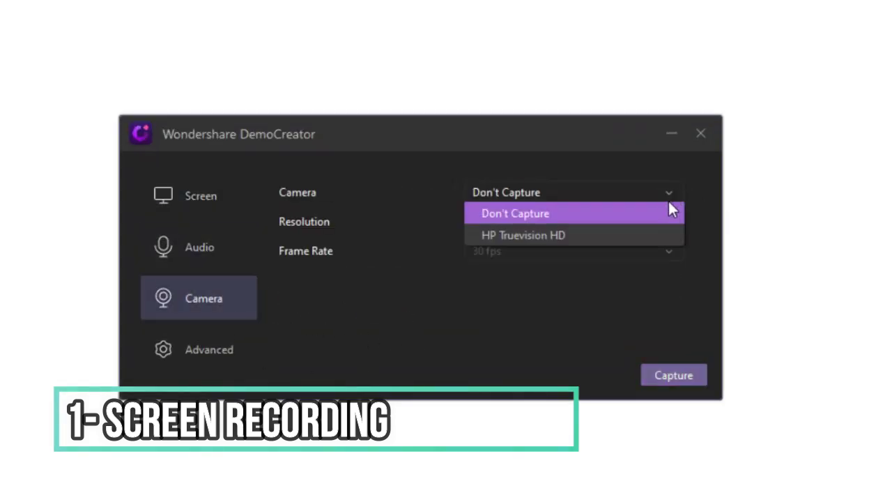
pyautogui.click(529, 234)
pyautogui.click(666, 220)
pyautogui.click(209, 350)
pyautogui.click(392, 193)
pyautogui.click(468, 193)
# Step: Record a short full-screen clip and send it to the editor
pyautogui.click(673, 375)
pyautogui.click(148, 230)
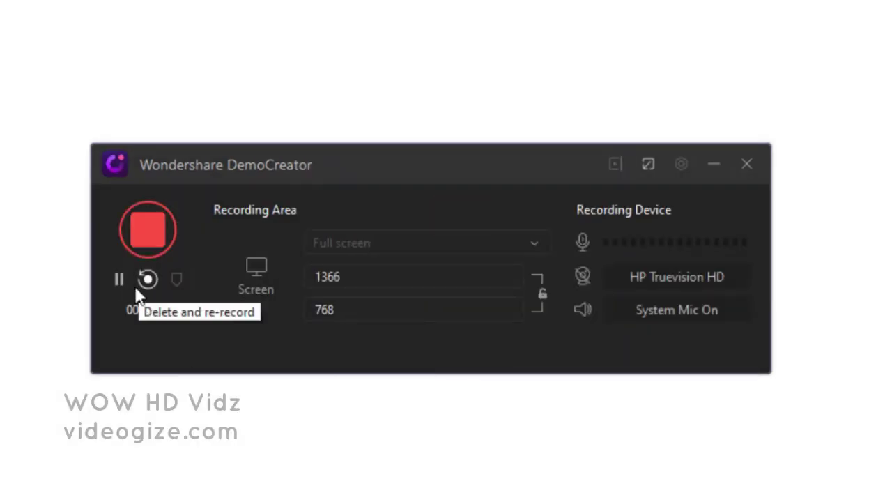
pyautogui.click(164, 233)
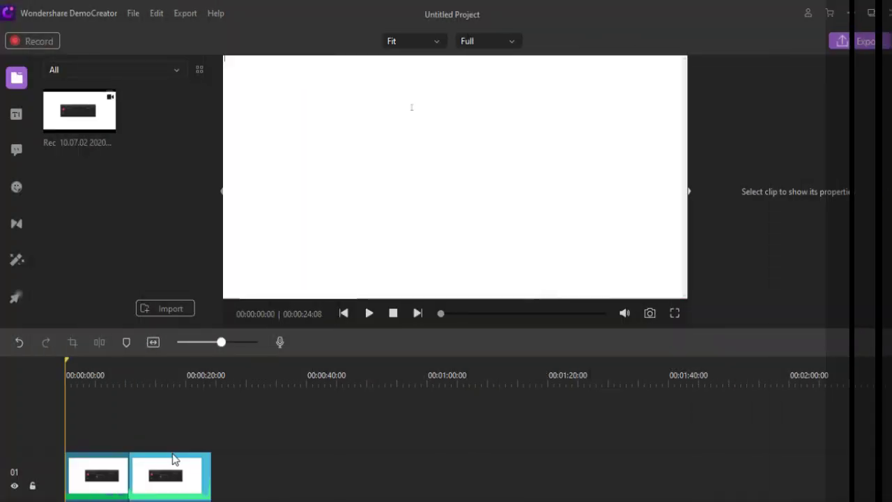
# Step: Add the Opener 7 title to the timeline and change its main text to WONDERSHARE
pyautogui.click(16, 114)
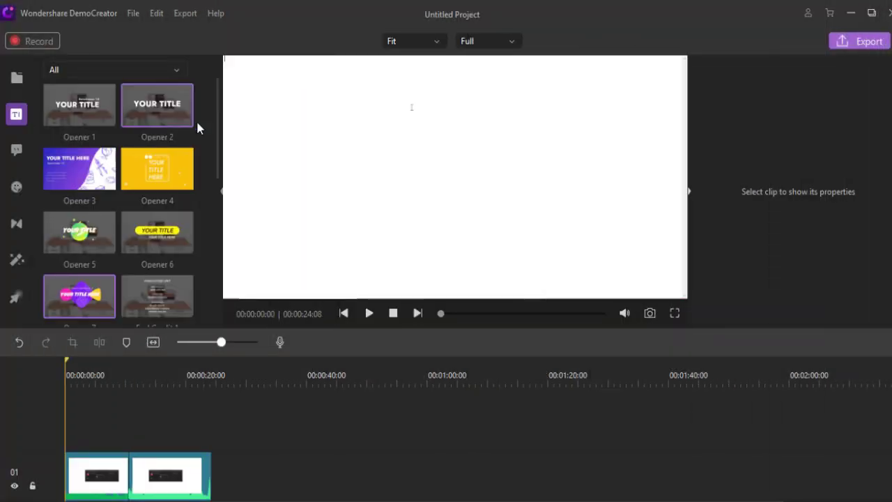
pyautogui.scroll(-3, 209, 209)
pyautogui.scroll(3, 214, 201)
pyautogui.moveTo(79, 296); pyautogui.dragTo(125, 448)
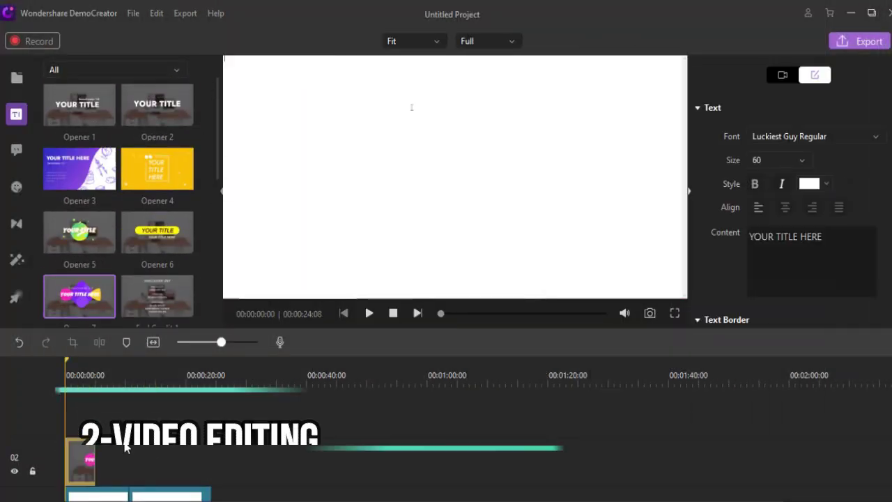
pyautogui.click(829, 239)
pyautogui.write('Wondershare')
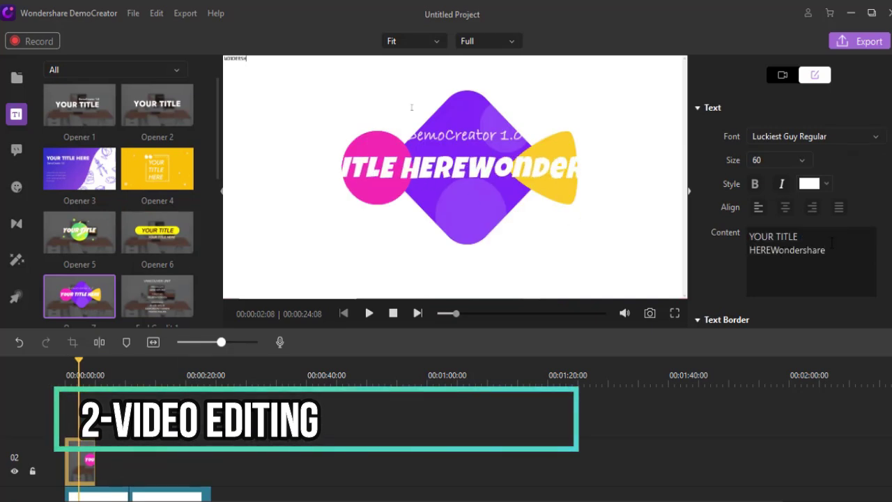
pyautogui.hotkey('ctrl', 'a')
pyautogui.press('BackSpace')
pyautogui.write('WONDERSHARE')
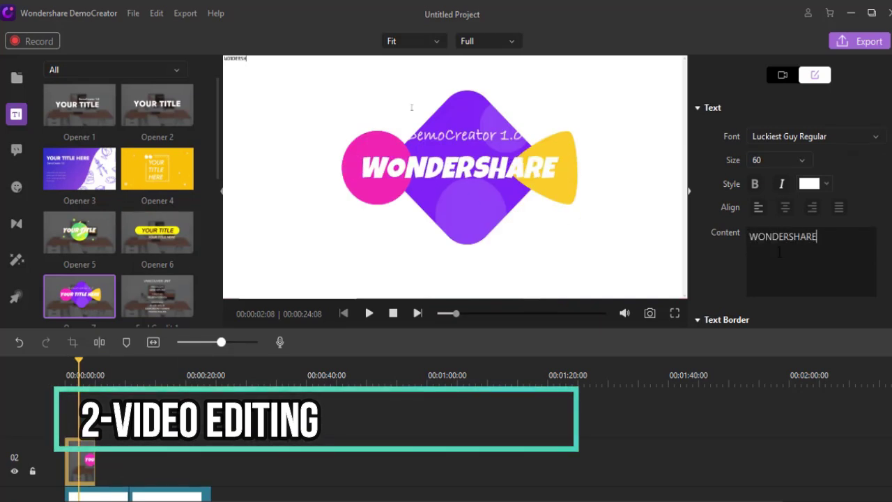
# Step: Make the title text light blue, change the subtitle to DemoCreator, and preview it
pyautogui.click(826, 183)
pyautogui.click(805, 202)
pyautogui.click(827, 183)
pyautogui.click(805, 202)
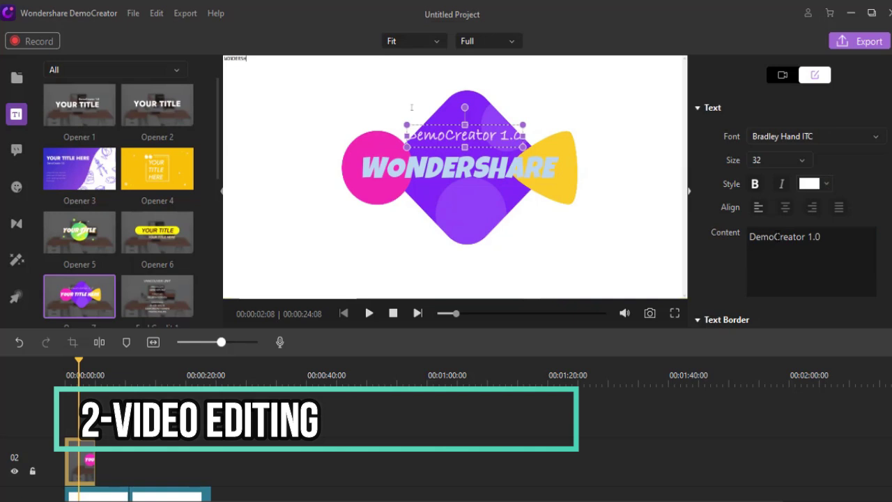
pyautogui.hotkey('ctrl', 'a')
pyautogui.write('DemoCreator')
pyautogui.click(488, 211)
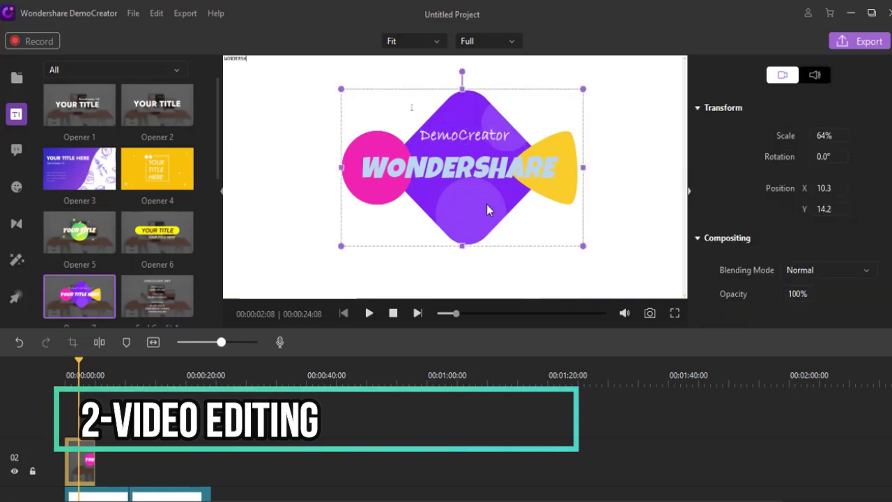
pyautogui.click(369, 313)
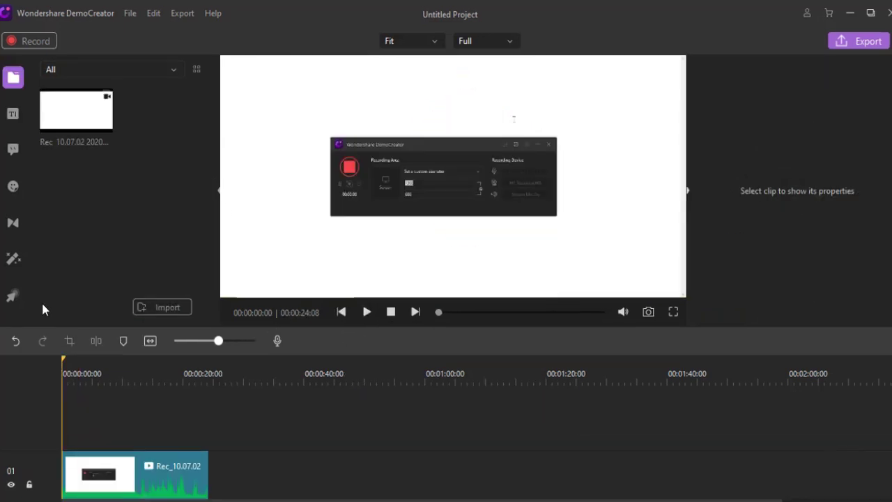
# Step: Apply Cursor Highlight to the recording and try dark red, green, grey, lavender and blue colours
pyautogui.click(13, 296)
pyautogui.moveTo(97, 123); pyautogui.dragTo(76, 463)
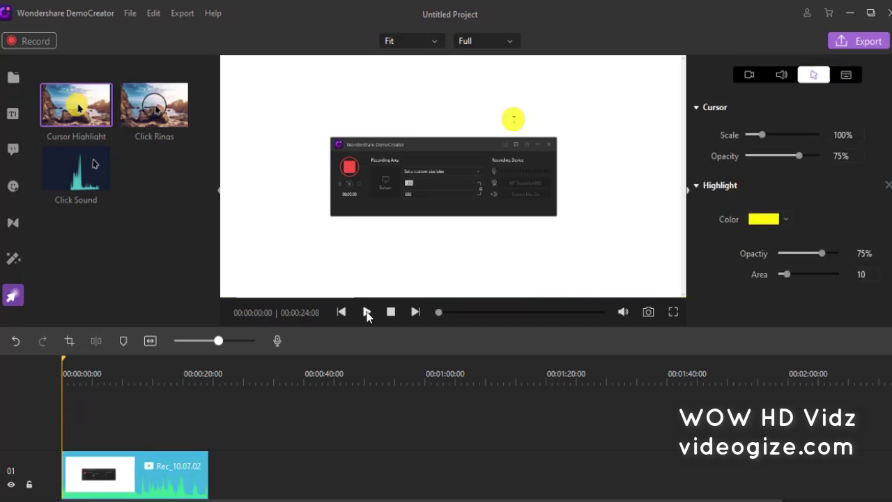
pyautogui.click(786, 219)
pyautogui.click(781, 260)
pyautogui.click(786, 219)
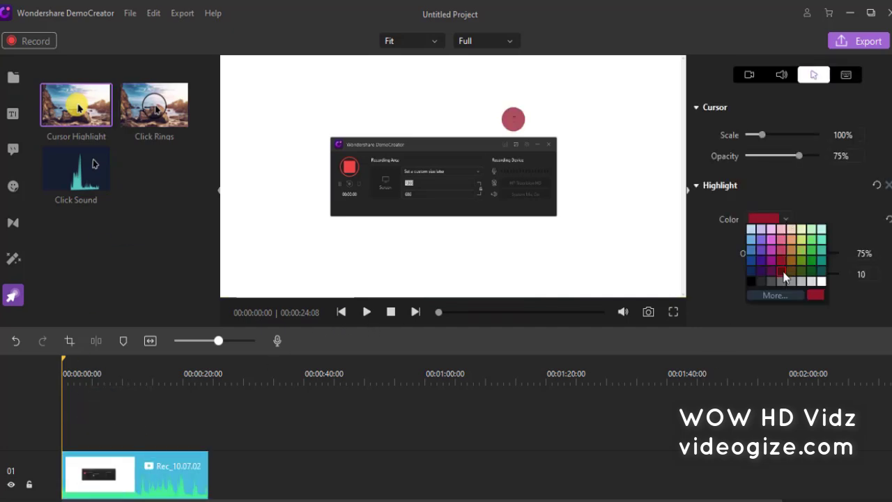
pyautogui.click(802, 230)
pyautogui.click(801, 281)
pyautogui.click(785, 219)
pyautogui.click(786, 241)
pyautogui.click(785, 220)
pyautogui.click(755, 259)
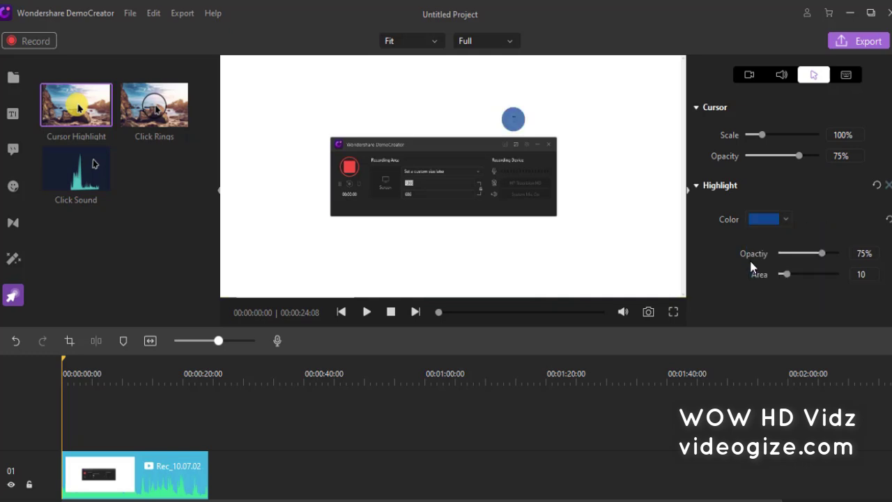
# Step: Revert the highlight to yellow, then enlarge the highlight area and the cursor scale
pyautogui.hotkey('ctrl', 'z')
pyautogui.hotkey('ctrl', 'z')
pyautogui.hotkey('ctrl', 'z')
pyautogui.hotkey('ctrl', 'z')
pyautogui.hotkey('ctrl', 'z')
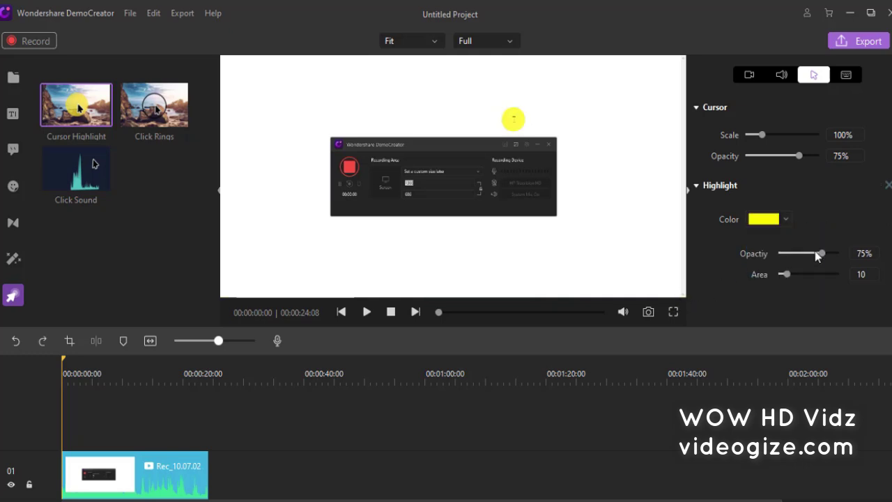
pyautogui.moveTo(788, 274); pyautogui.dragTo(797, 275)
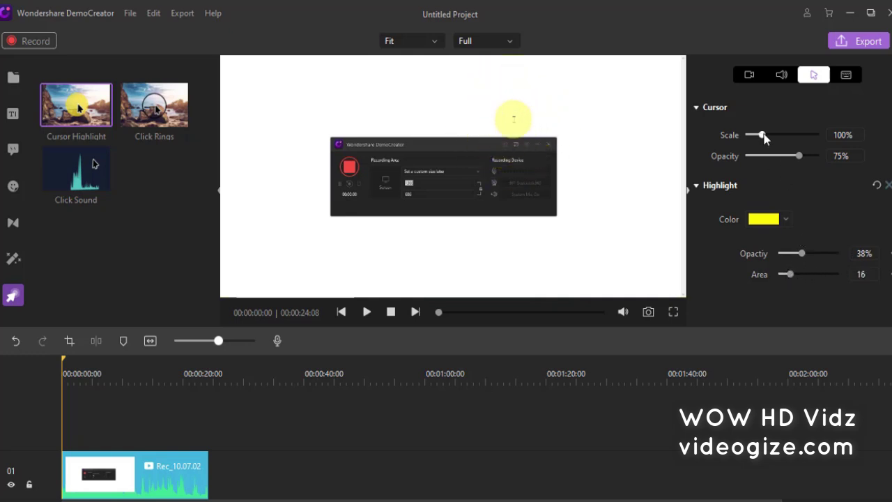
pyautogui.moveTo(761, 135); pyautogui.dragTo(777, 135)
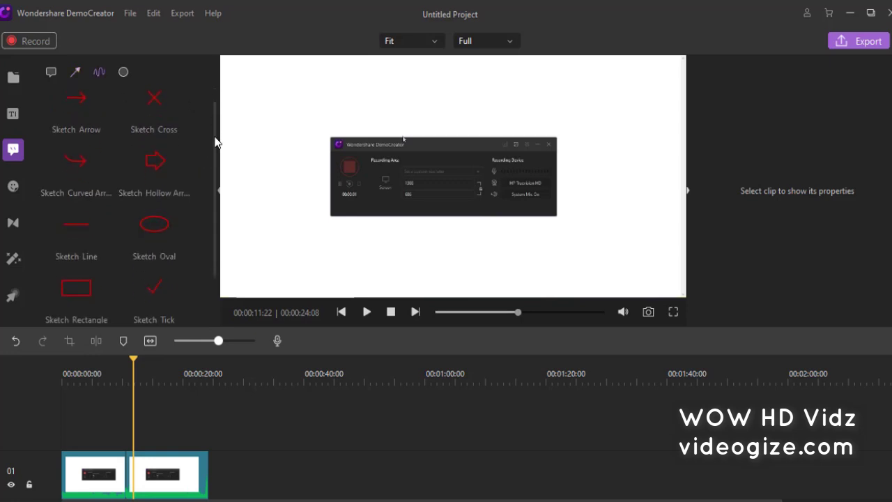
# Step: Place a filled yellow star annotation on the video, right of the recording
pyautogui.scroll(-2, 216, 139)
pyautogui.scroll(-3, 219, 193)
pyautogui.scroll(1, 217, 140)
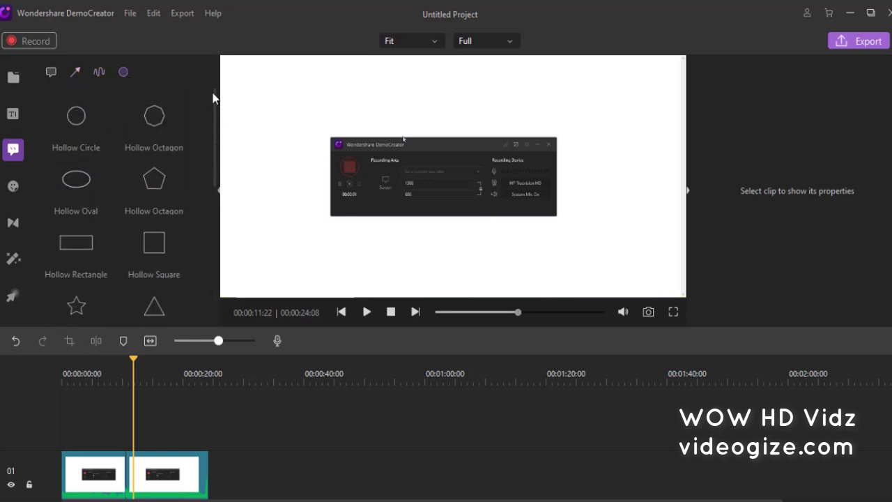
pyautogui.scroll(-3, 222, 167)
pyautogui.scroll(-3, 224, 247)
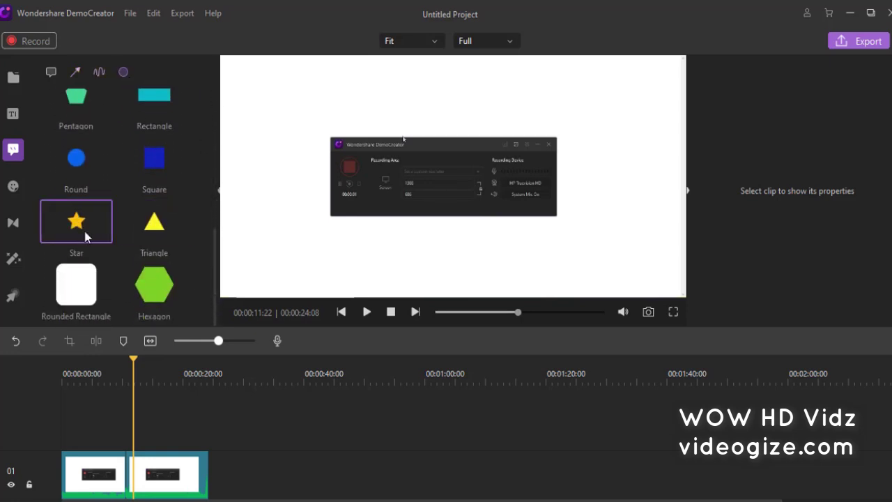
pyautogui.moveTo(85, 237); pyautogui.dragTo(139, 446)
pyautogui.moveTo(448, 183); pyautogui.dragTo(594, 167)
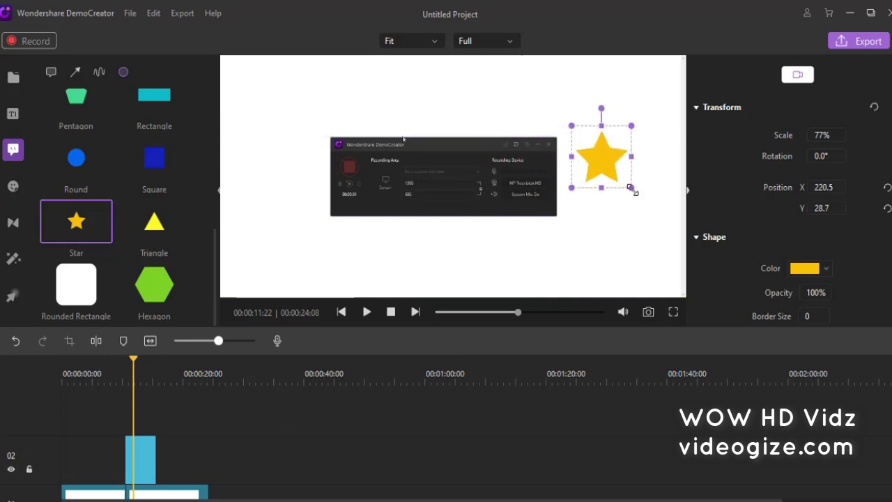
# Step: Replace the star with the orange TEXT speech bubble, positioned upper right, and edit its words
pyautogui.click(50, 72)
pyautogui.press('Delete')
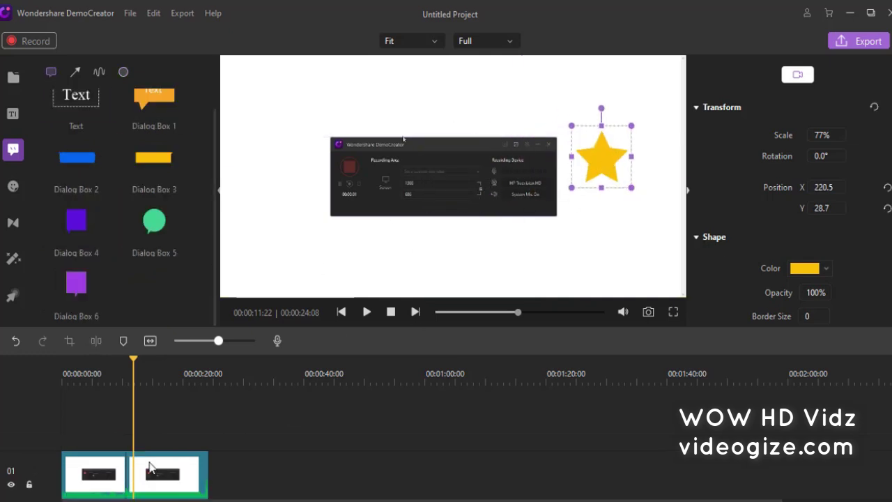
pyautogui.moveTo(154, 104); pyautogui.dragTo(147, 457)
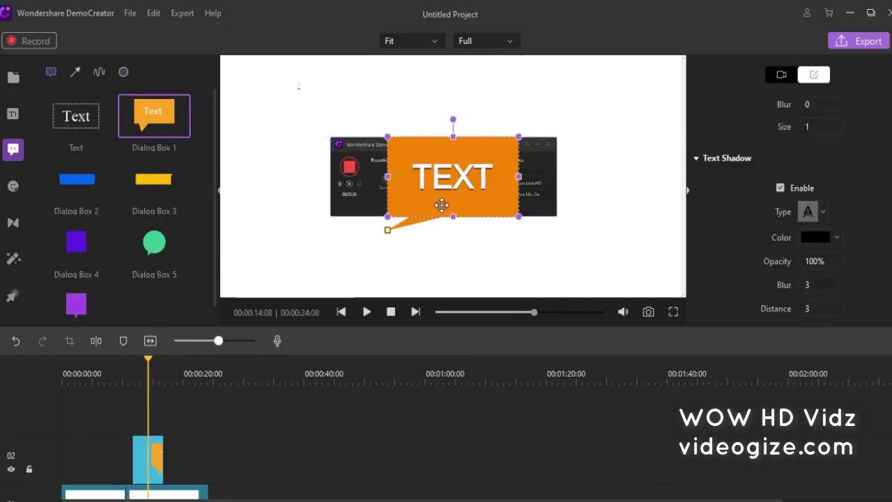
pyautogui.moveTo(442, 205)
pyautogui.mouseDown()
pyautogui.moveTo(553, 217)
pyautogui.moveTo(566, 200)
pyautogui.moveTo(584, 115)
pyautogui.mouseUp()
pyautogui.doubleClick(611, 118)
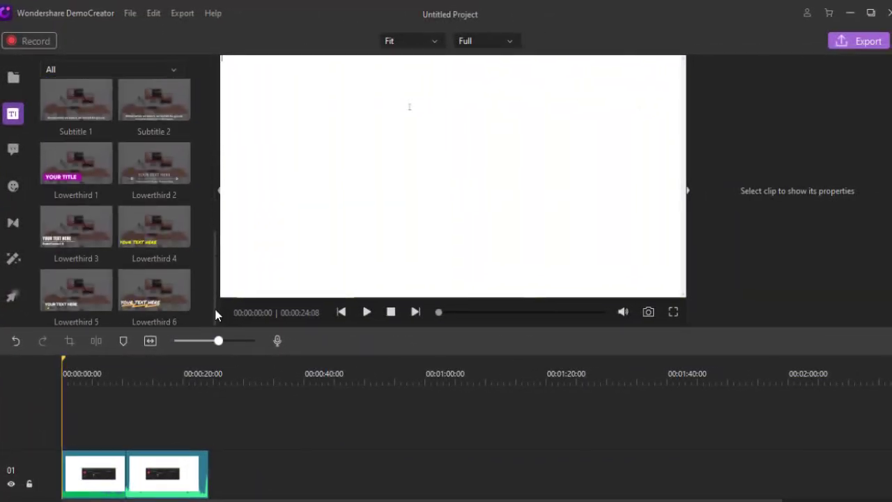
# Step: Add the Opener 7 title to the timeline and replace its text with WONDERSHARE
pyautogui.moveTo(216, 303); pyautogui.dragTo(216, 150)
pyautogui.moveTo(76, 294); pyautogui.dragTo(76, 457)
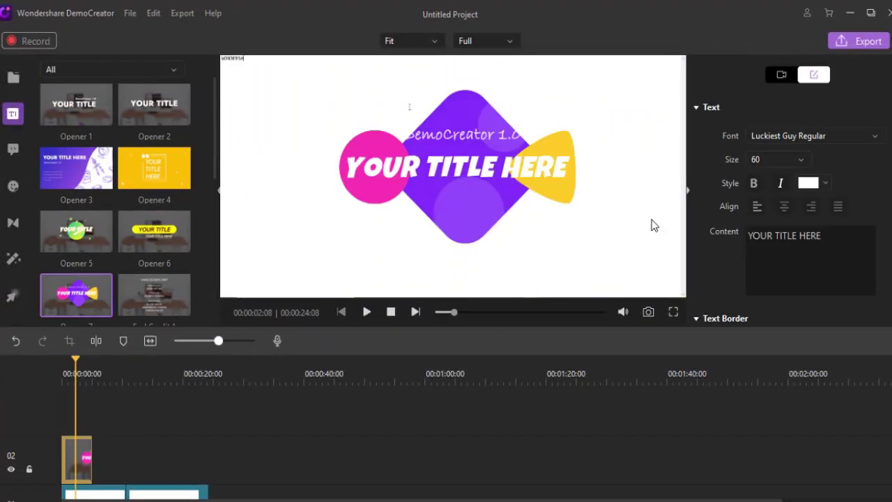
pyautogui.click(830, 242)
pyautogui.write('Wondershare')
pyautogui.hotkey('ctrl', 'a')
pyautogui.press('BackSpace')
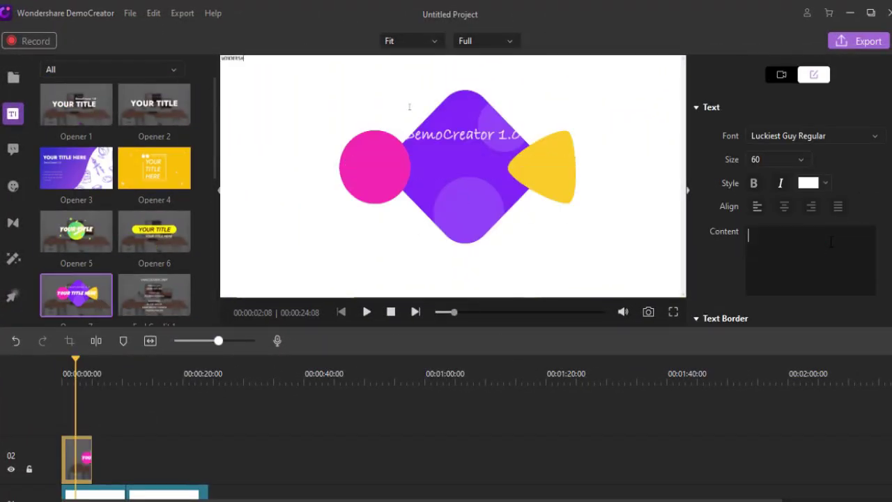
pyautogui.write('DERSHARE')
# Step: Try red and another colour on the title text, then select the DemoCreator 1.0 line
pyautogui.click(825, 183)
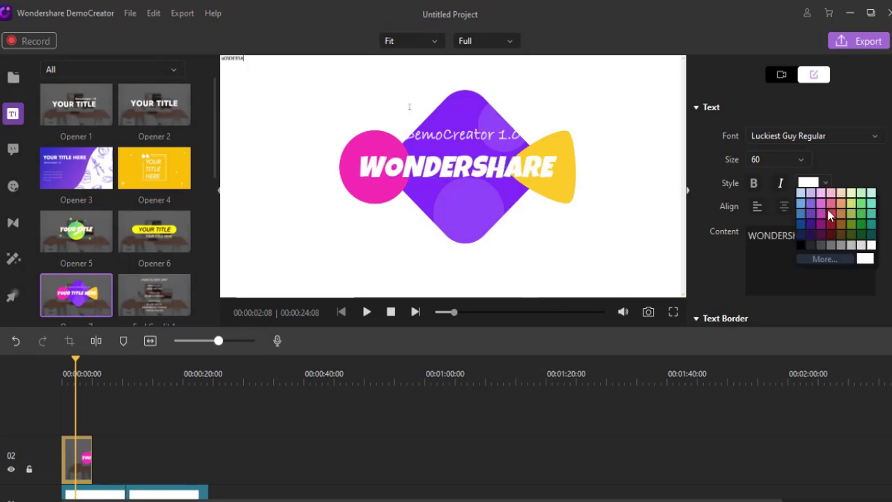
pyautogui.click(809, 209)
pyautogui.click(825, 183)
pyautogui.click(810, 204)
pyautogui.click(491, 136)
pyautogui.click(836, 249)
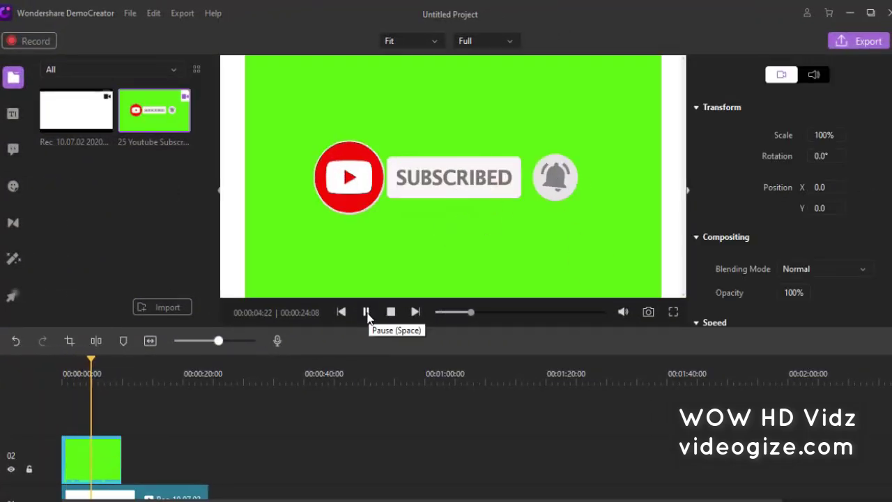
# Step: Preview the subscribe clip and apply the GreenScreen effect to key out its green background
pyautogui.click(367, 311)
pyautogui.click(66, 387)
pyautogui.click(13, 258)
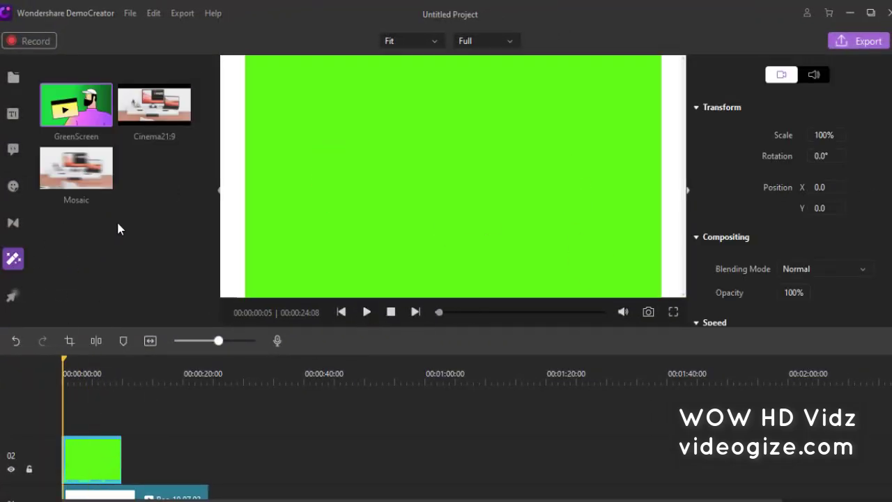
pyautogui.moveTo(76, 104); pyautogui.dragTo(89, 459)
pyautogui.click(367, 311)
# Step: Shrink the subscribe animation to about 67% and move it below the recorded window
pyautogui.click(253, 82)
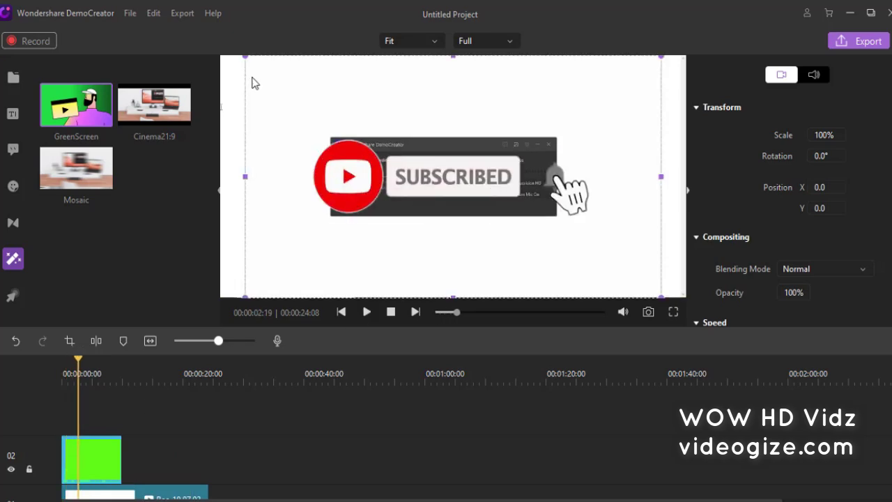
pyautogui.moveTo(220, 56); pyautogui.dragTo(350, 113)
pyautogui.moveTo(488, 208)
pyautogui.mouseDown()
pyautogui.moveTo(446, 252)
pyautogui.moveTo(426, 255)
pyautogui.mouseUp()
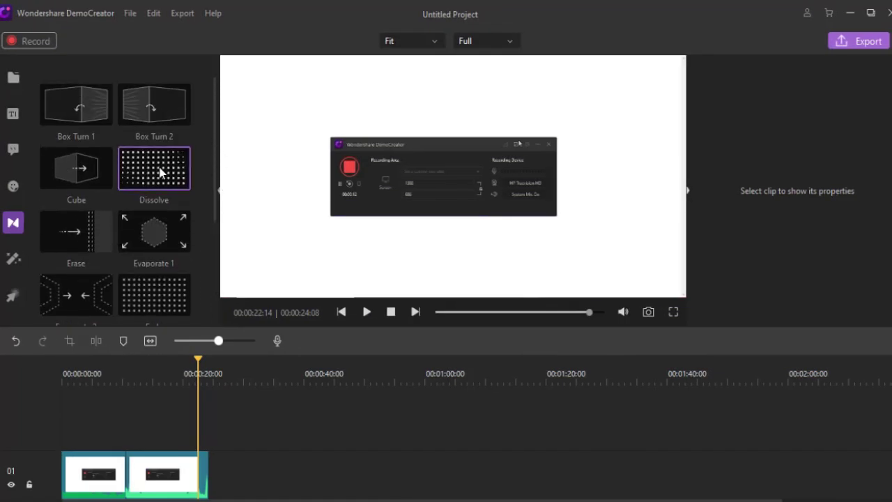
# Step: Place a Dissolve transition between the two recording clips and preview it
pyautogui.moveTo(161, 173); pyautogui.dragTo(122, 416)
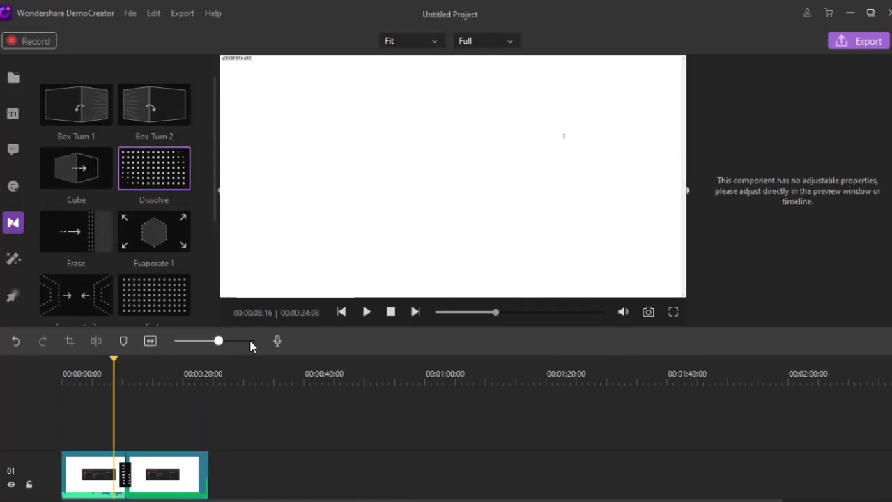
pyautogui.click(366, 312)
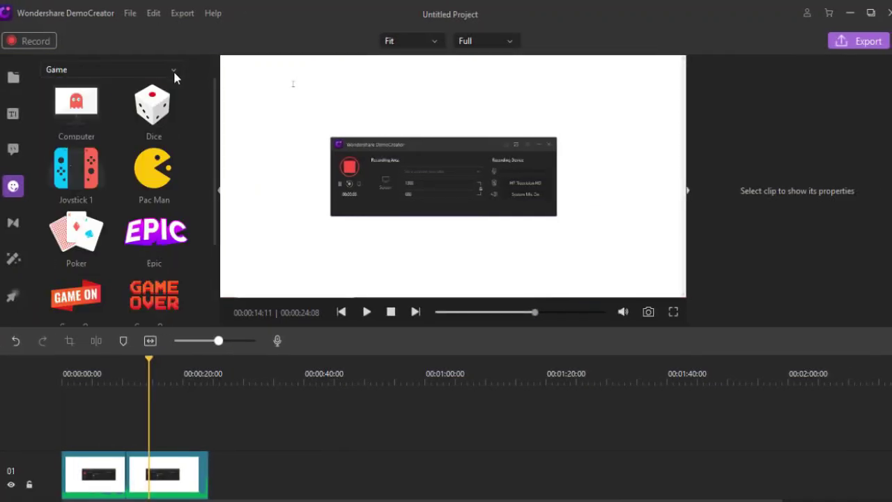
pyautogui.scroll(-1, 174, 70)
pyautogui.scroll(-1, 171, 67)
# Step: Browse the animated stickers, try the Love 2 sticker on the timeline, then delete it
pyautogui.scroll(5, 172, 66)
pyautogui.scroll(-1, 214, 156)
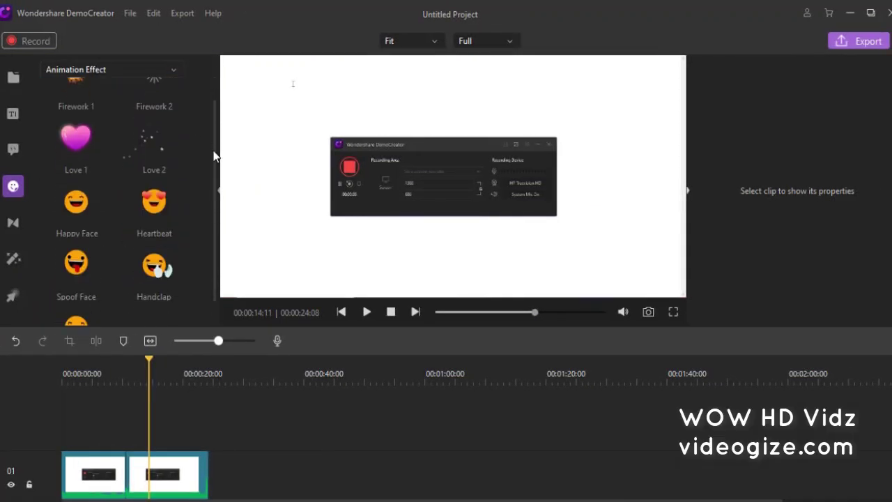
pyautogui.scroll(1, 139, 147)
pyautogui.moveTo(154, 167); pyautogui.dragTo(145, 439)
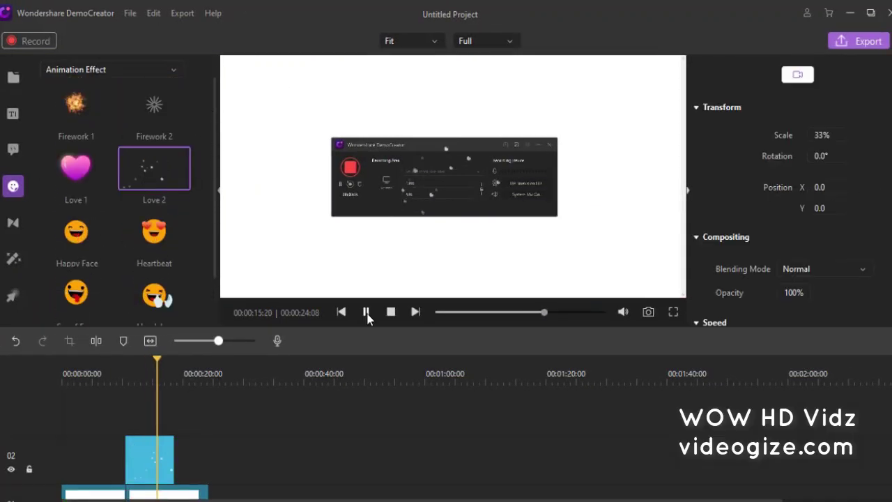
pyautogui.press('Delete')
# Step: Add the Love 1 heart, Handclap and Heartbeat stickers at the playhead, previewing playback
pyautogui.moveTo(76, 167); pyautogui.dragTo(164, 459)
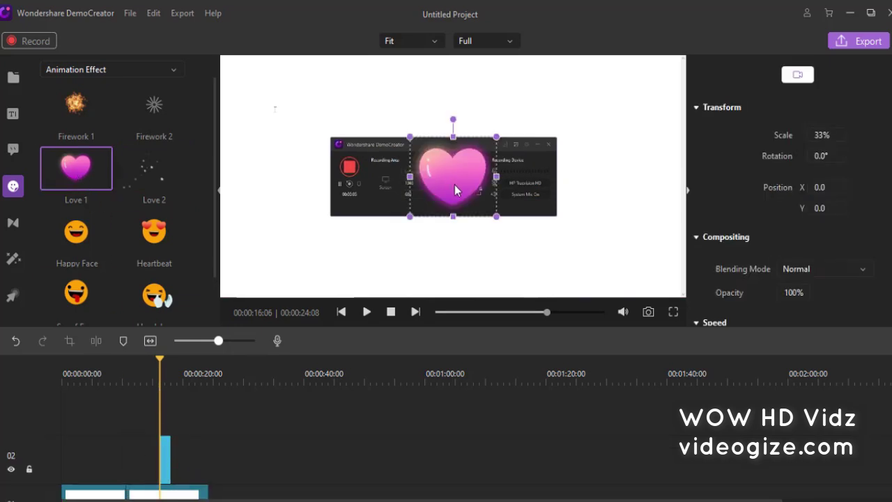
pyautogui.click(366, 311)
pyautogui.click(164, 468)
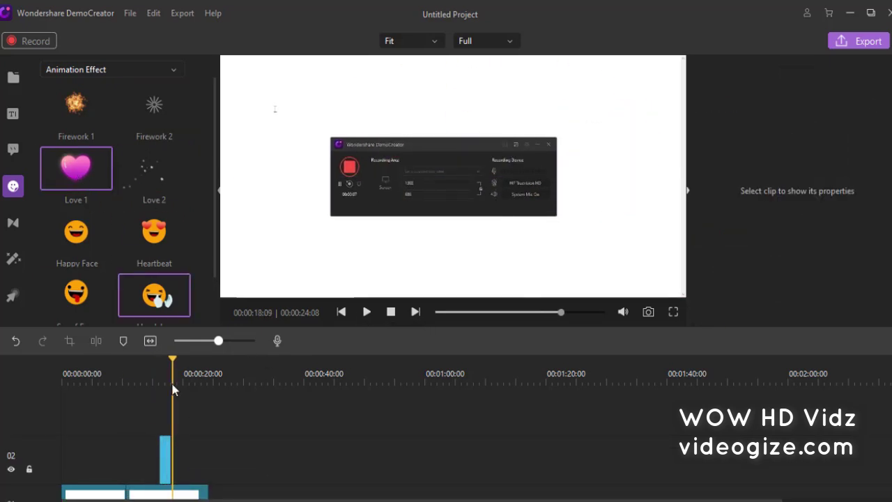
pyautogui.scroll(-1, 141, 251)
pyautogui.moveTo(143, 255); pyautogui.dragTo(168, 446)
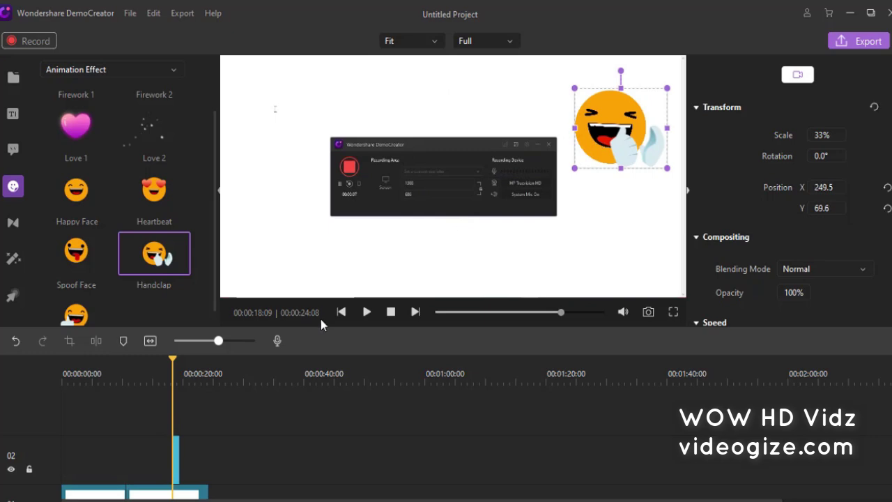
pyautogui.click(367, 312)
pyautogui.moveTo(154, 189); pyautogui.dragTo(175, 449)
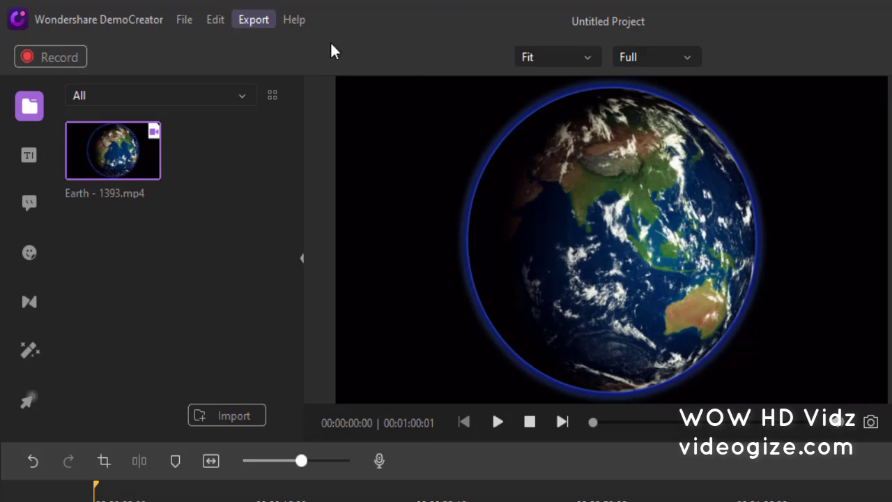
# Step: Keep MP4 as the export format and review the 1280*720, 30 fps settings
pyautogui.click(420, 72)
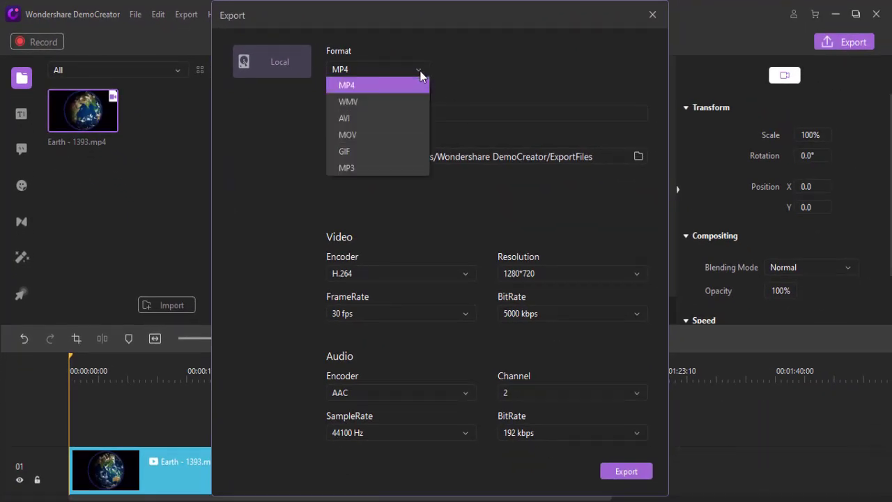
pyautogui.click(512, 49)
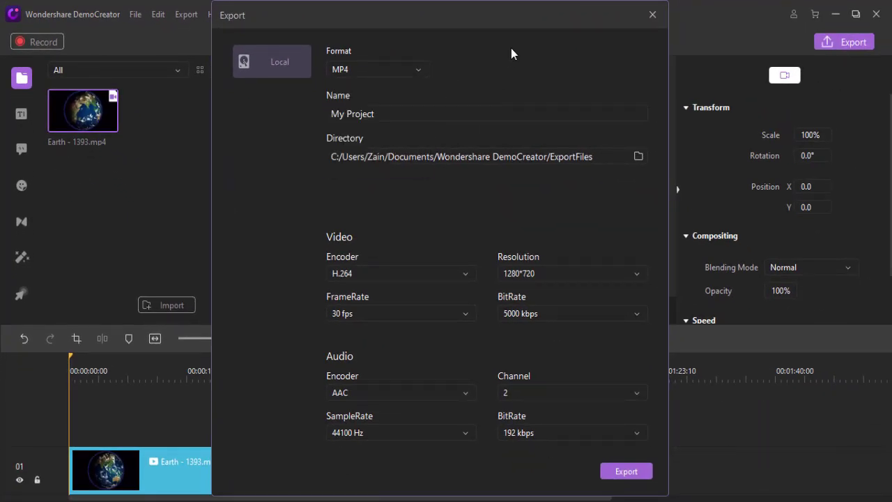
pyautogui.click(636, 276)
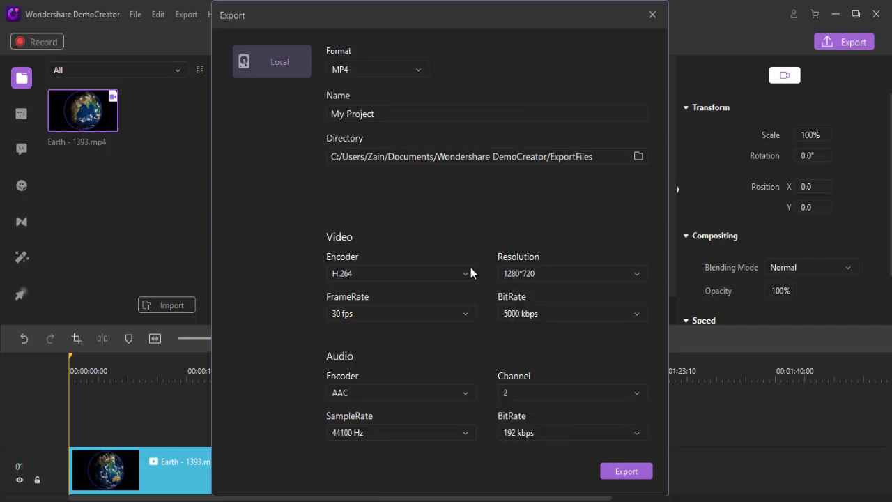